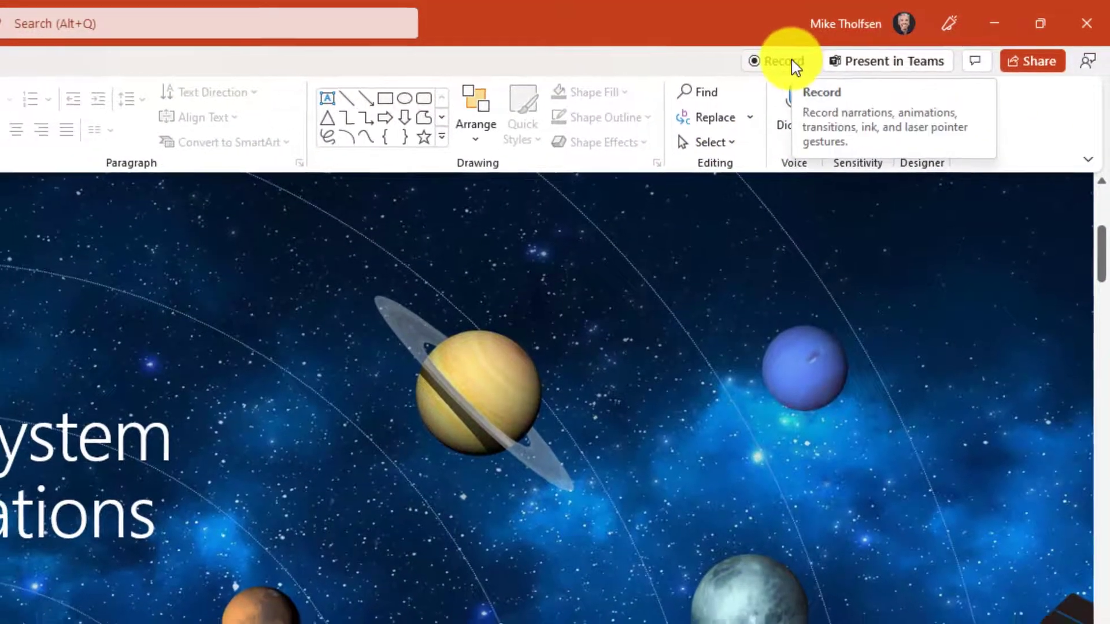
Enter the recording view, enlarge the teleprompter script text four times and scroll through it
left_click(781, 64)
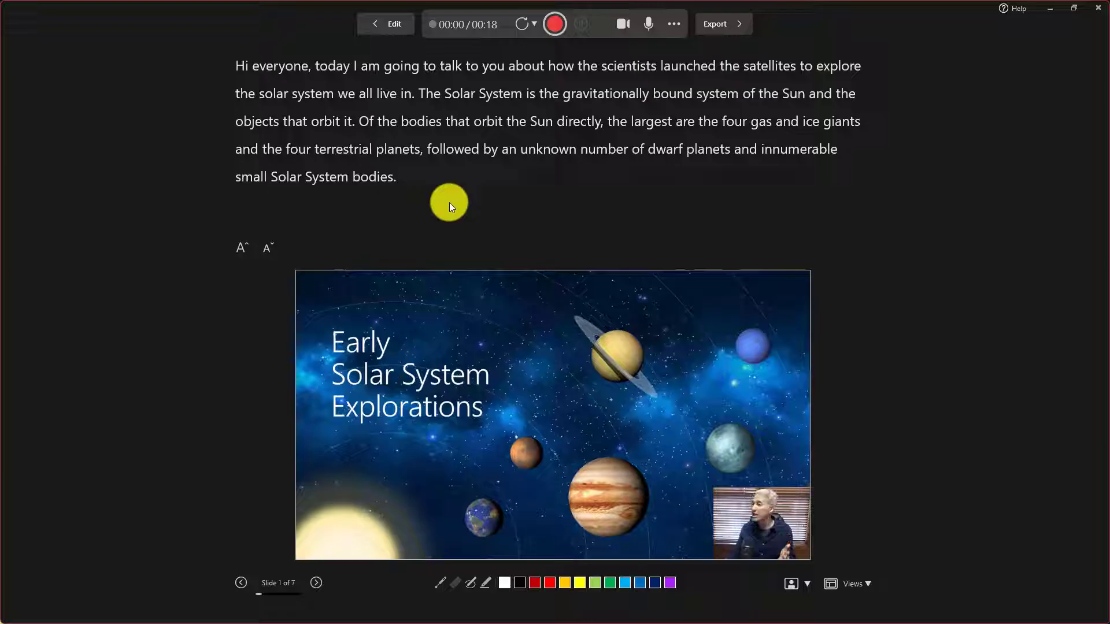
left_click(241, 248)
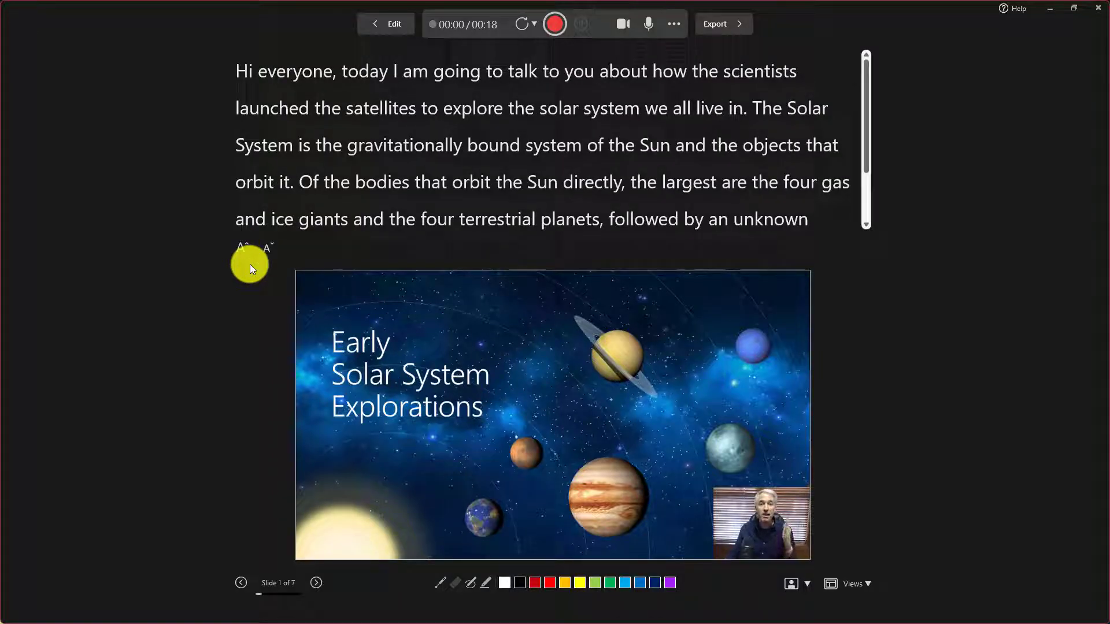
left_click(241, 251)
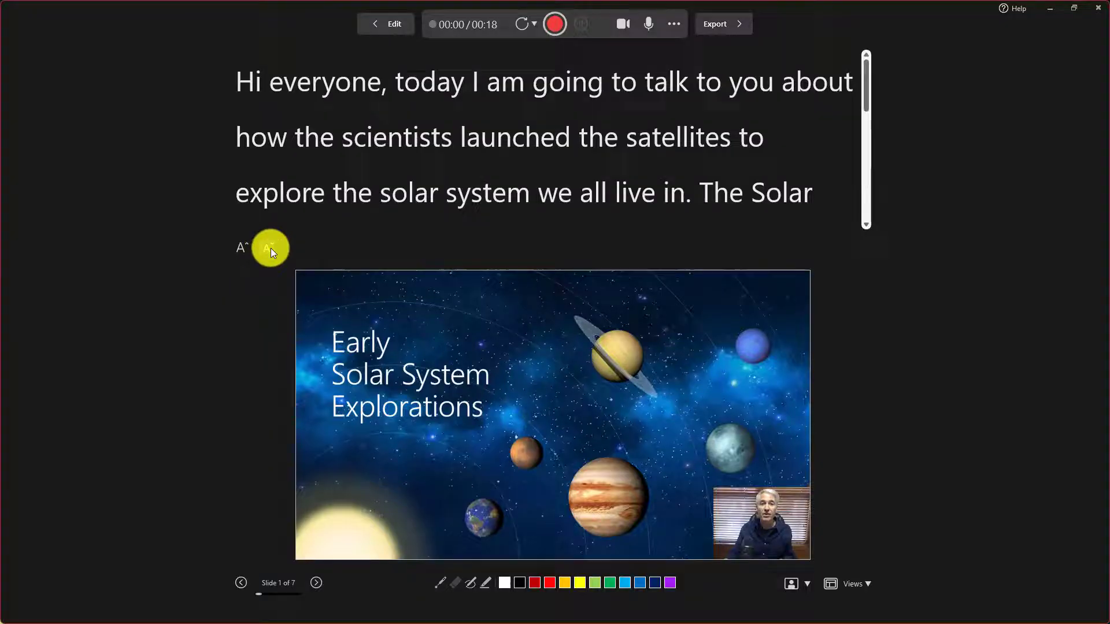
left_click(270, 248)
left_click(243, 248)
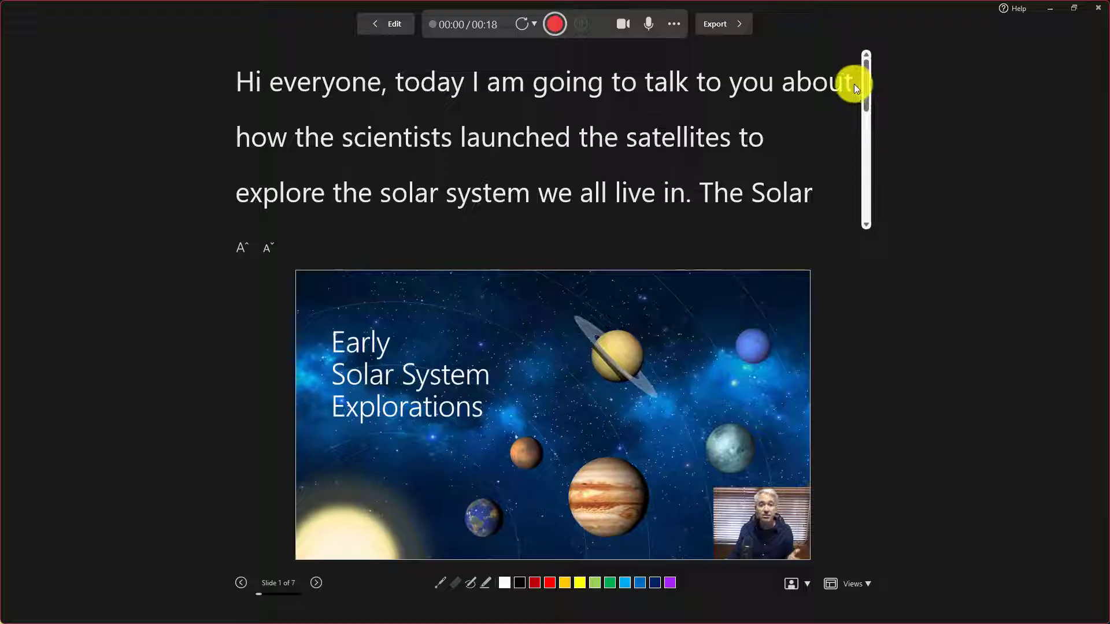
left_click_drag(862, 83, 862, 107)
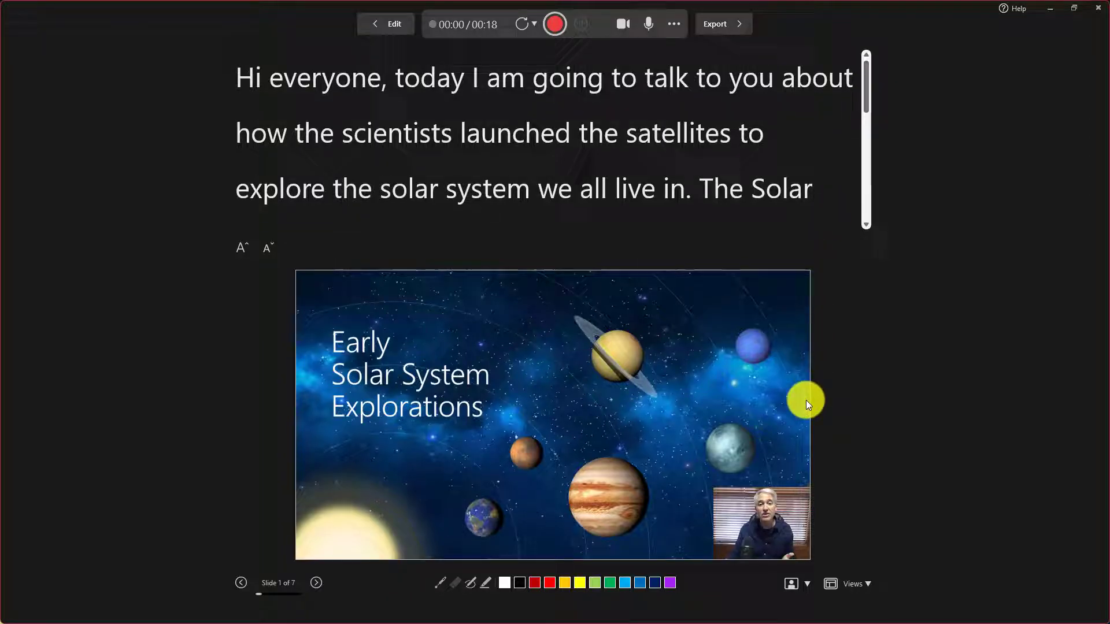
Try Presenter View, then settle on Slide View so only the slide and camera show
left_click(852, 586)
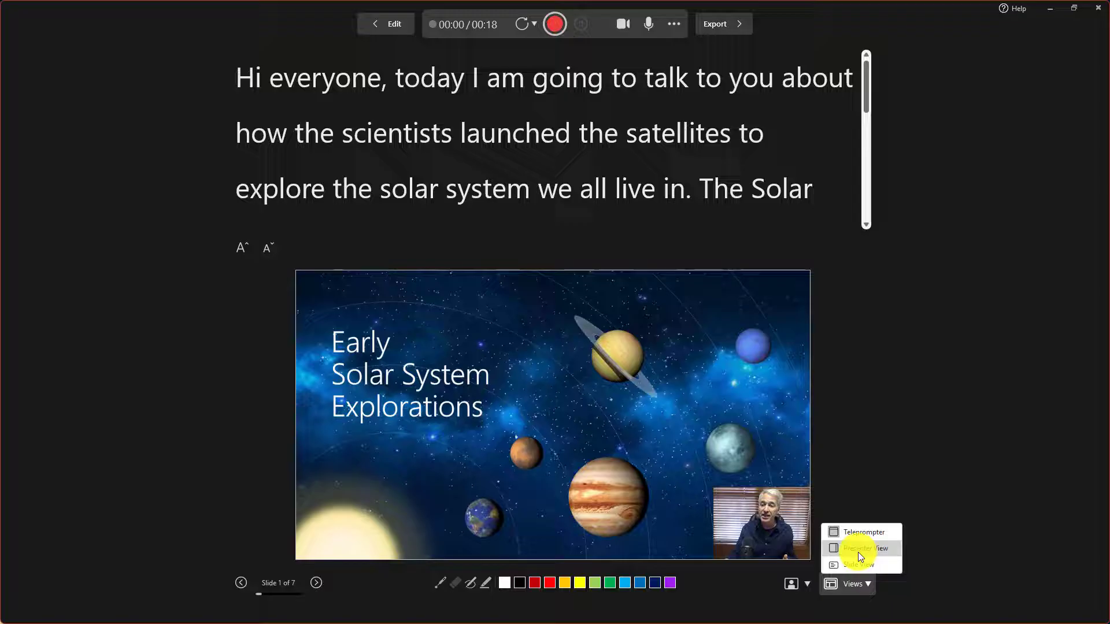
left_click(874, 548)
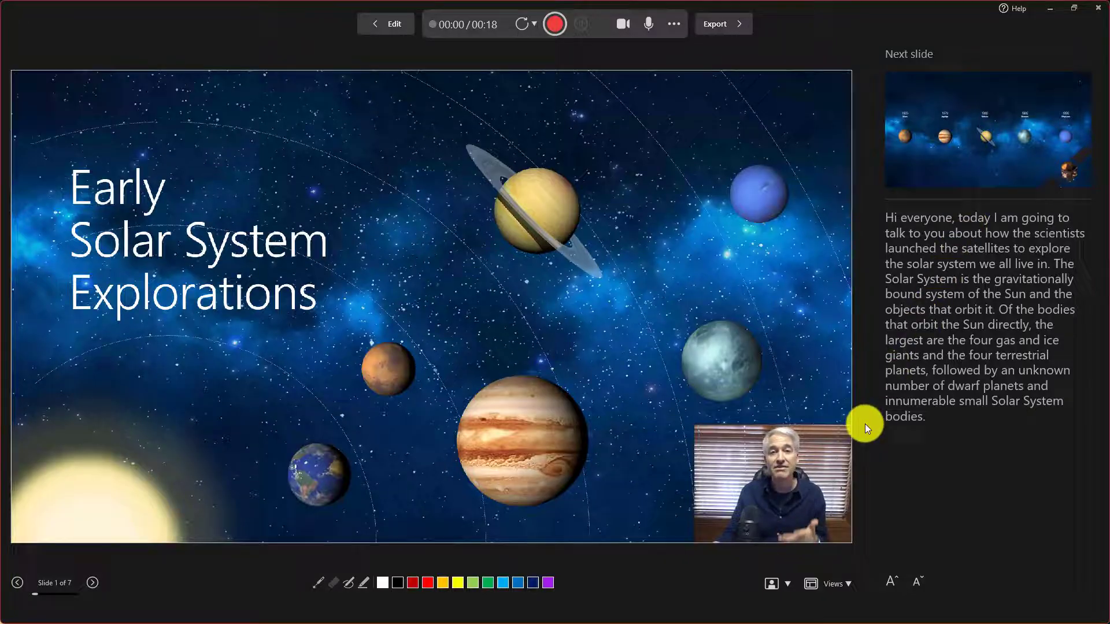
left_click(836, 588)
left_click(841, 565)
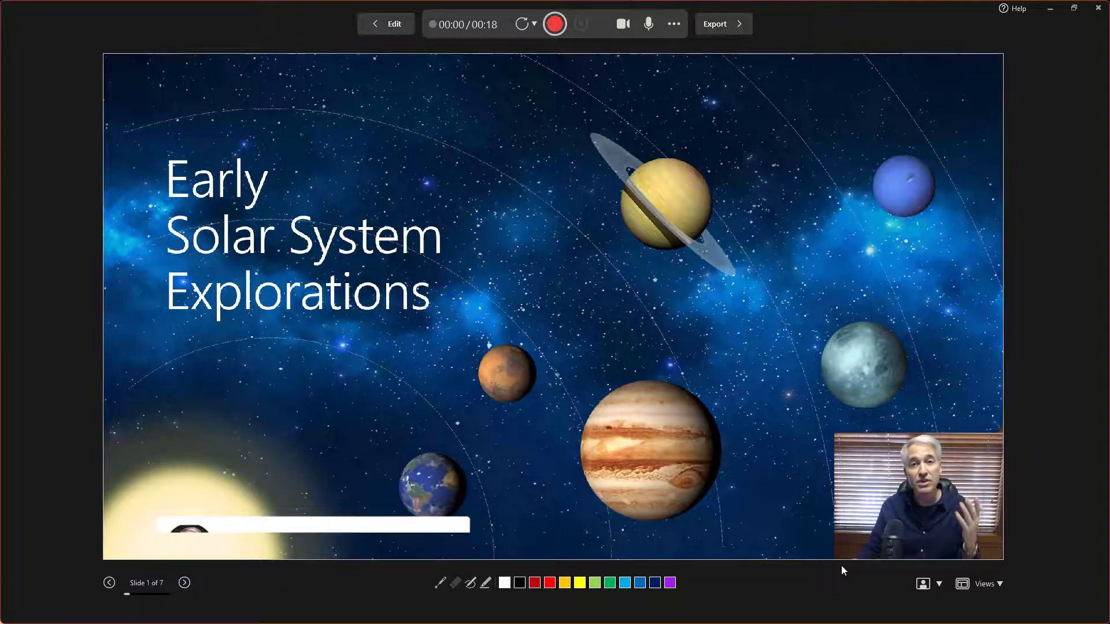
Set the camera inset's background option to Blur Background
left_click(837, 556)
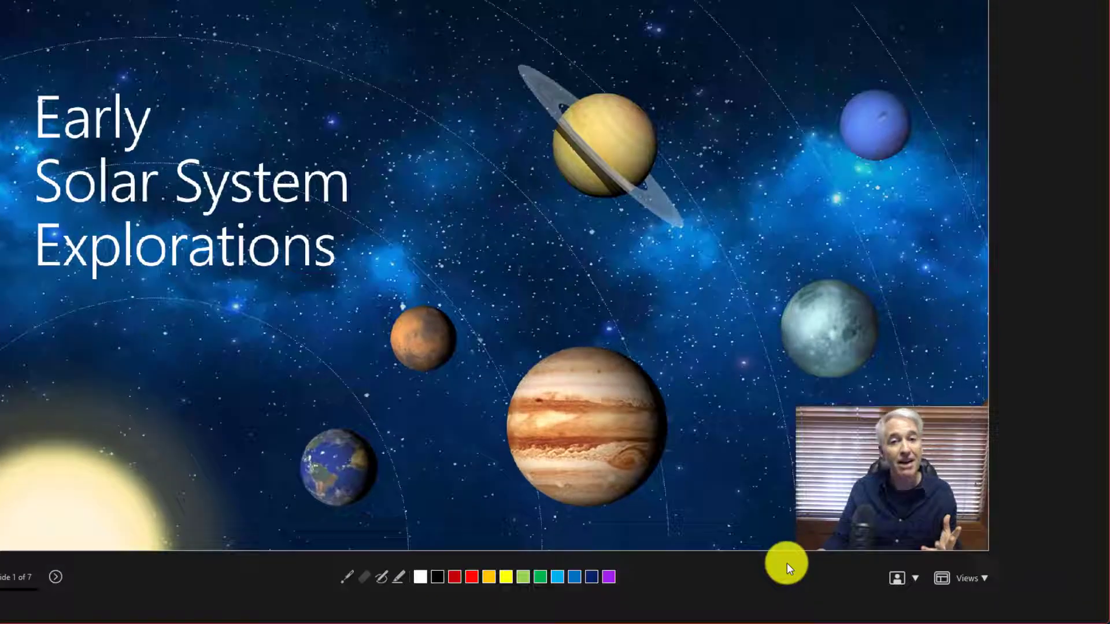
left_click(908, 578)
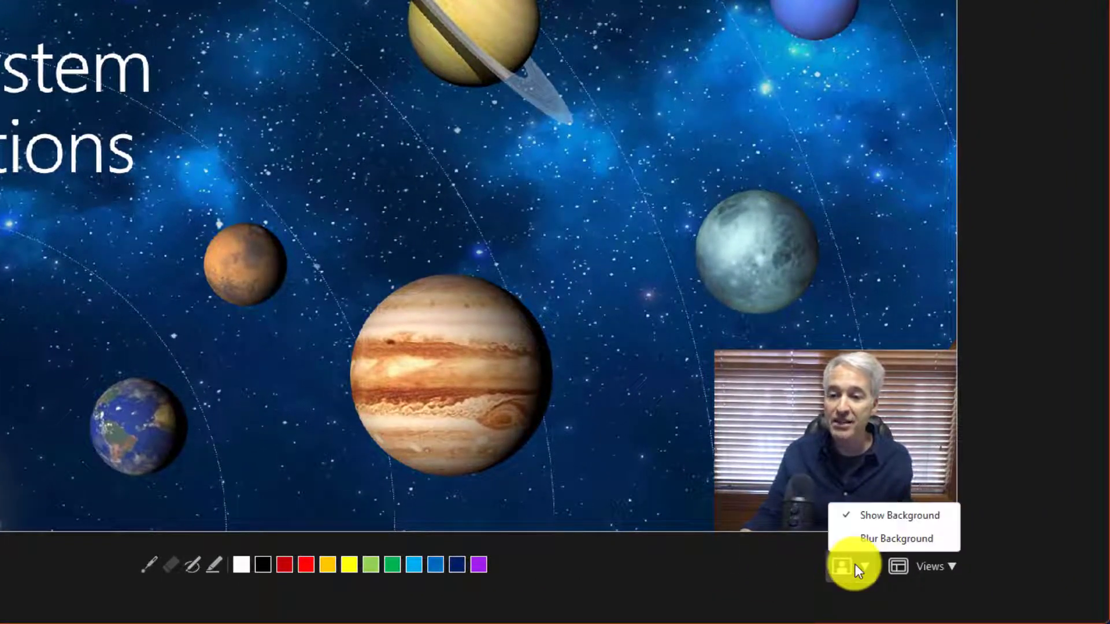
left_click(887, 538)
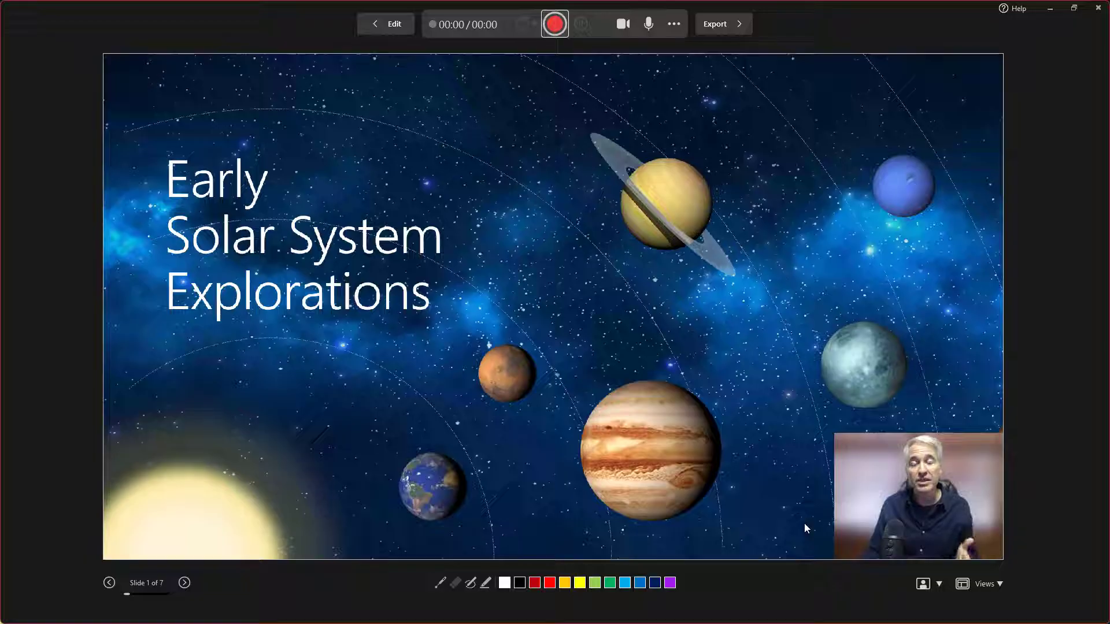
Return to Teleprompter and confirm the Yeti Stereo Microphone and c922 Pro Stream Webcam are selected
left_click(804, 524)
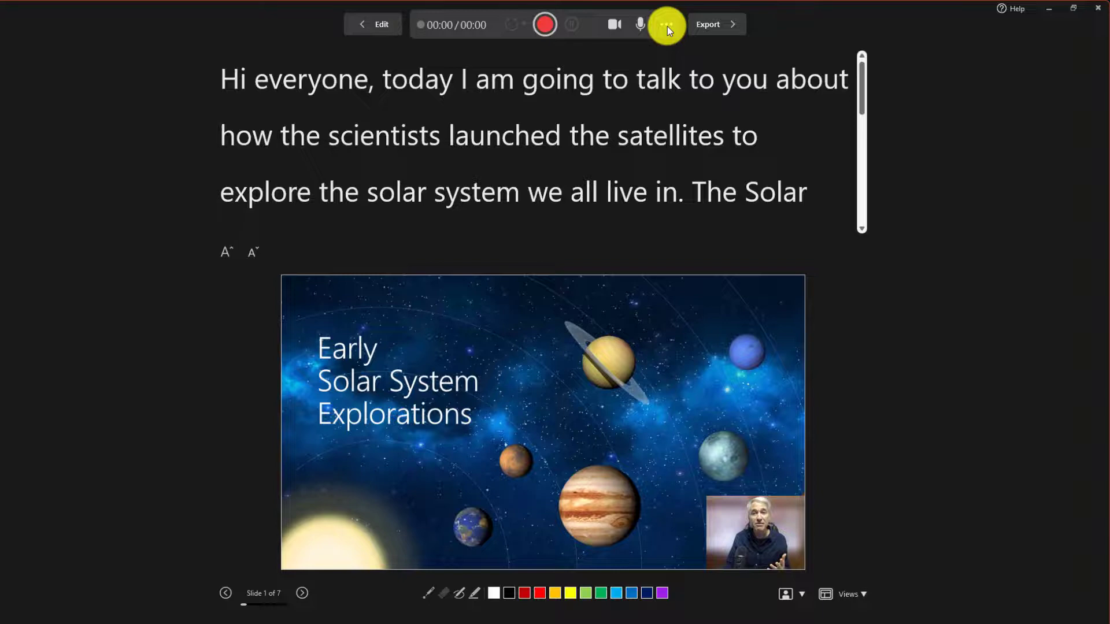
left_click(674, 25)
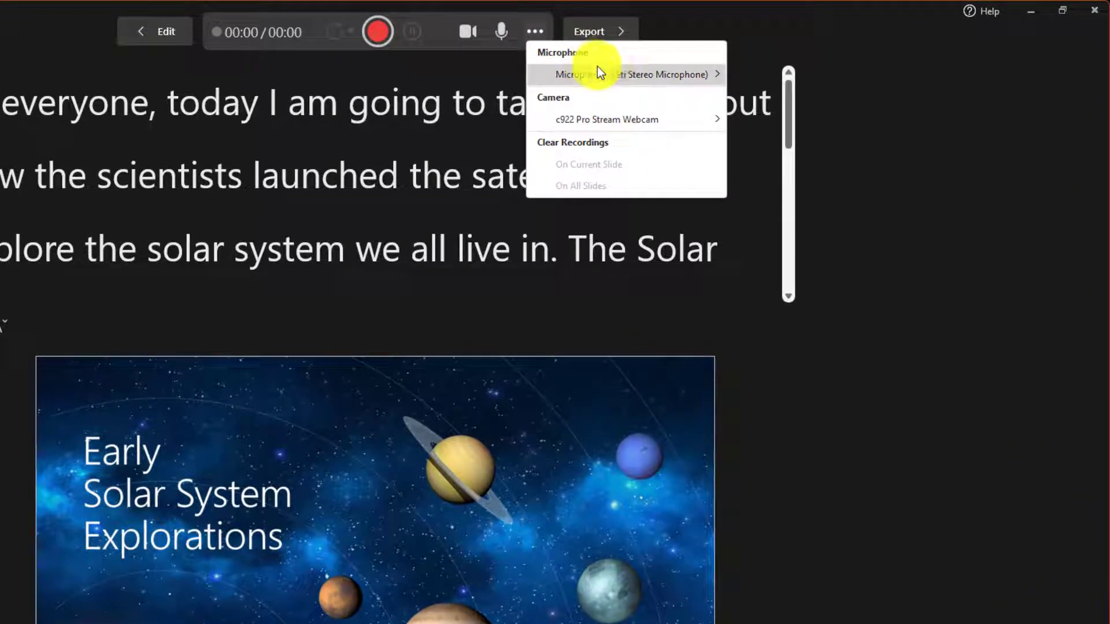
mouse_move(609, 70)
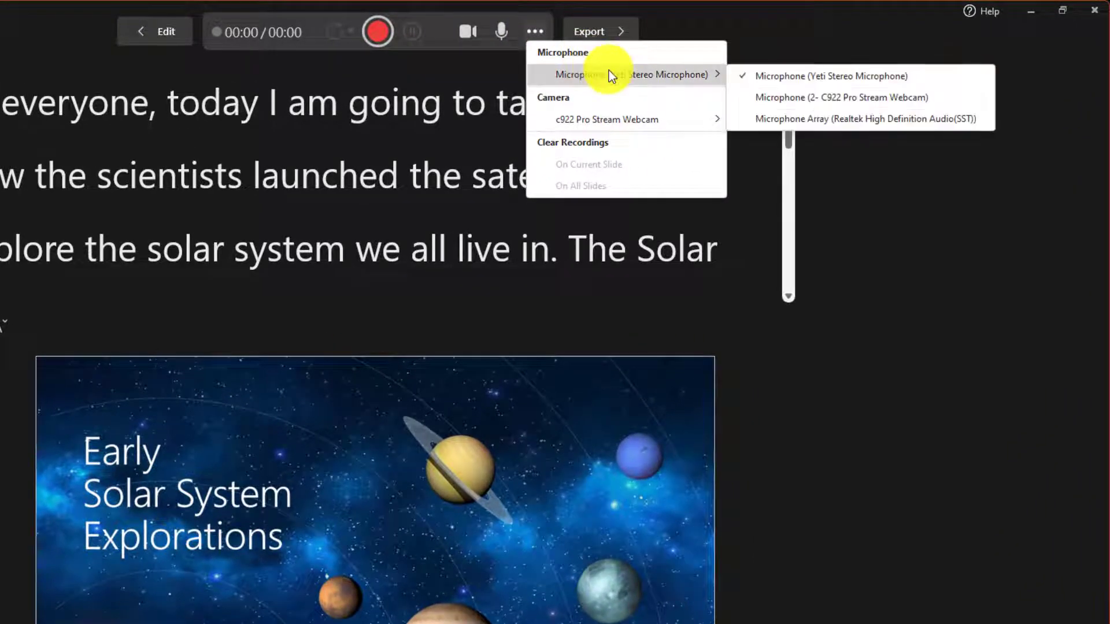
mouse_move(628, 119)
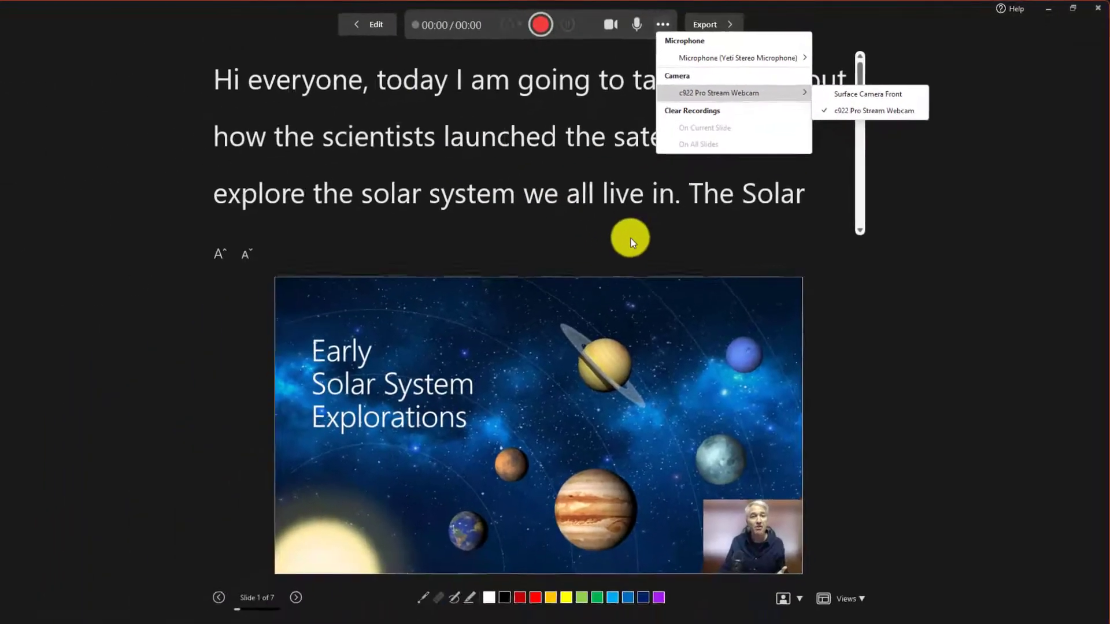
left_click(493, 304)
Begin recording, circle Jupiter in red pen ink, and advance to slide 2
left_click(555, 24)
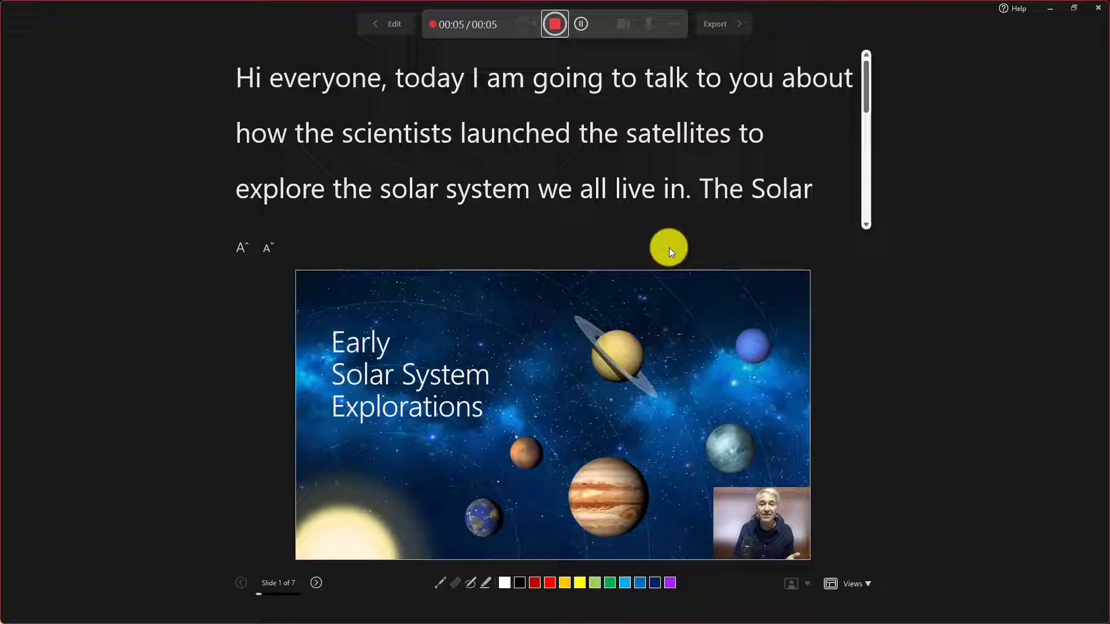
left_click(550, 583)
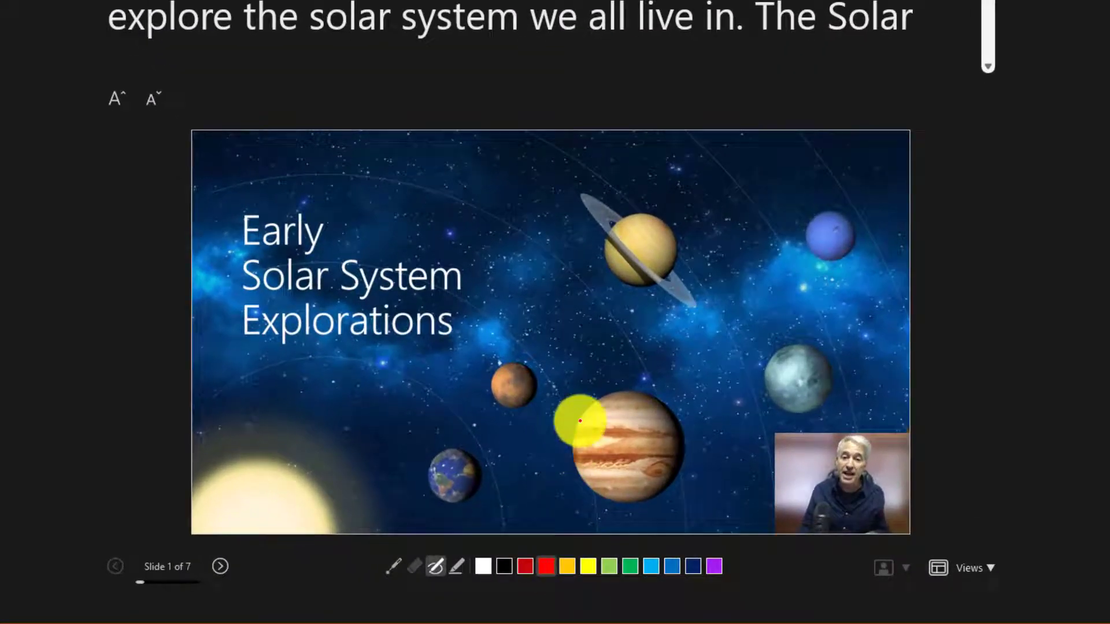
mouse_move(595, 352)
left_mouse_down()
mouse_move(709, 379)
mouse_move(713, 486)
mouse_move(575, 513)
mouse_move(587, 352)
left_mouse_up()
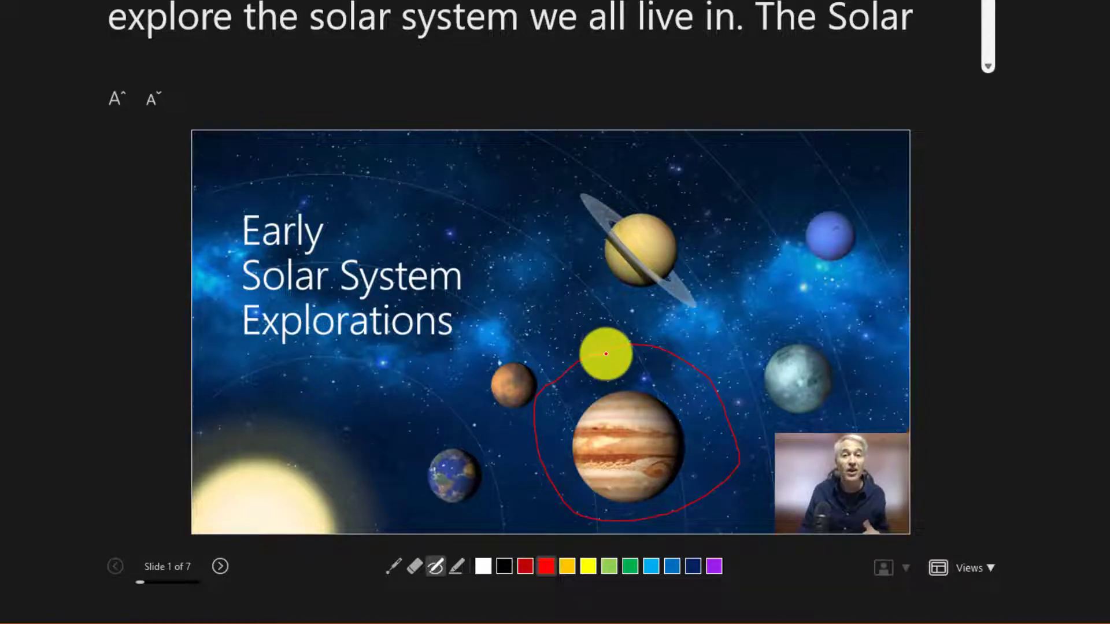
left_click(218, 565)
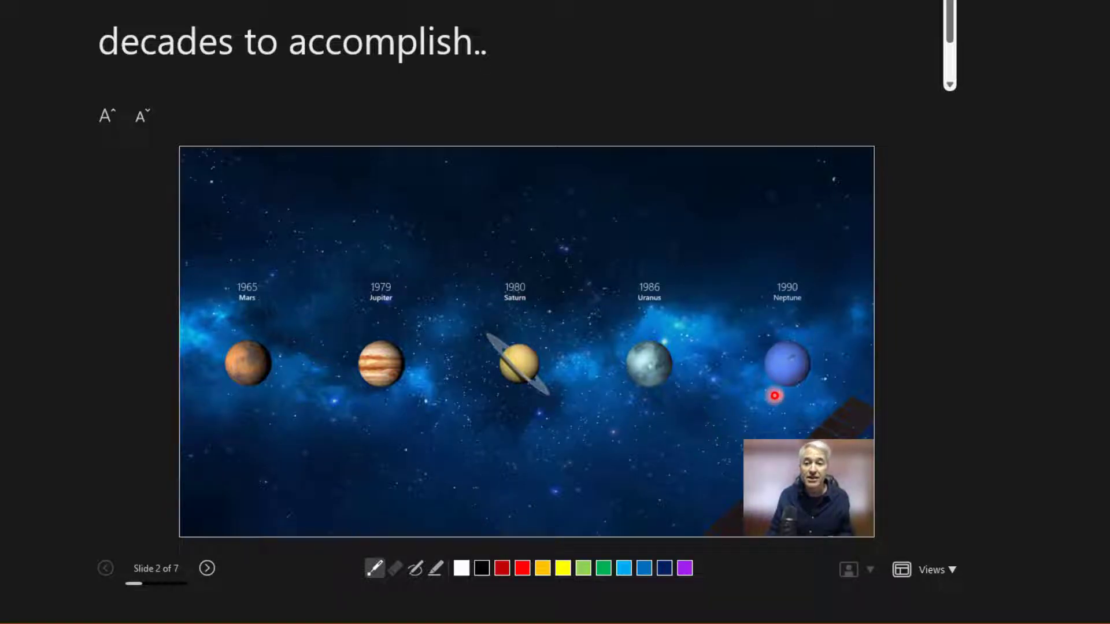
Point at Neptune with the laser, then highlight Jupiter with the yellow highlighter
left_click(810, 376)
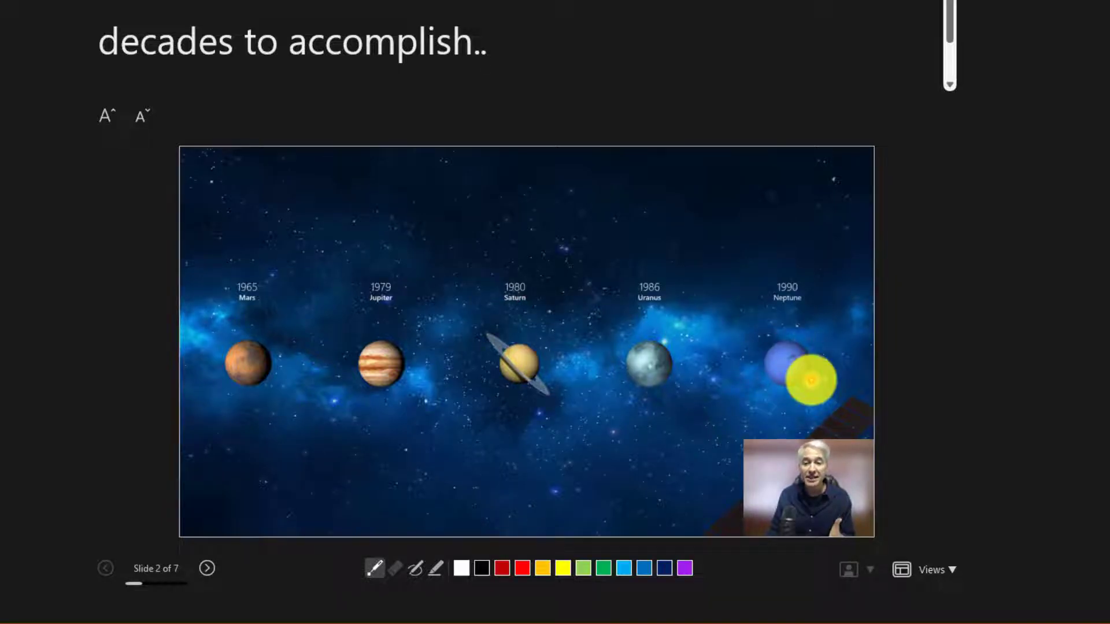
left_click(436, 568)
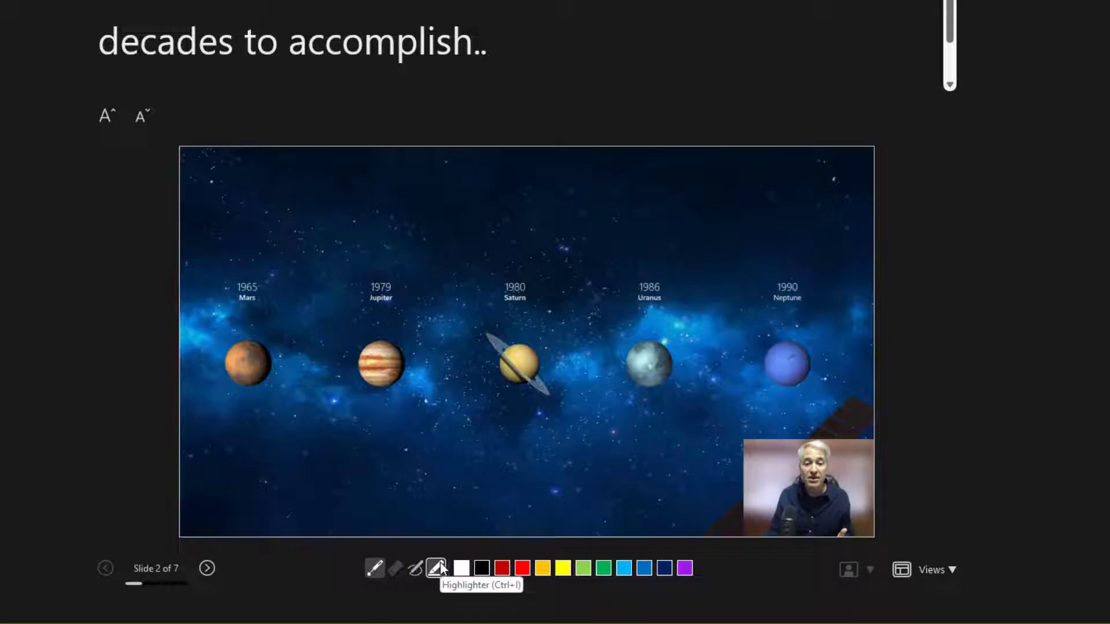
left_click(563, 567)
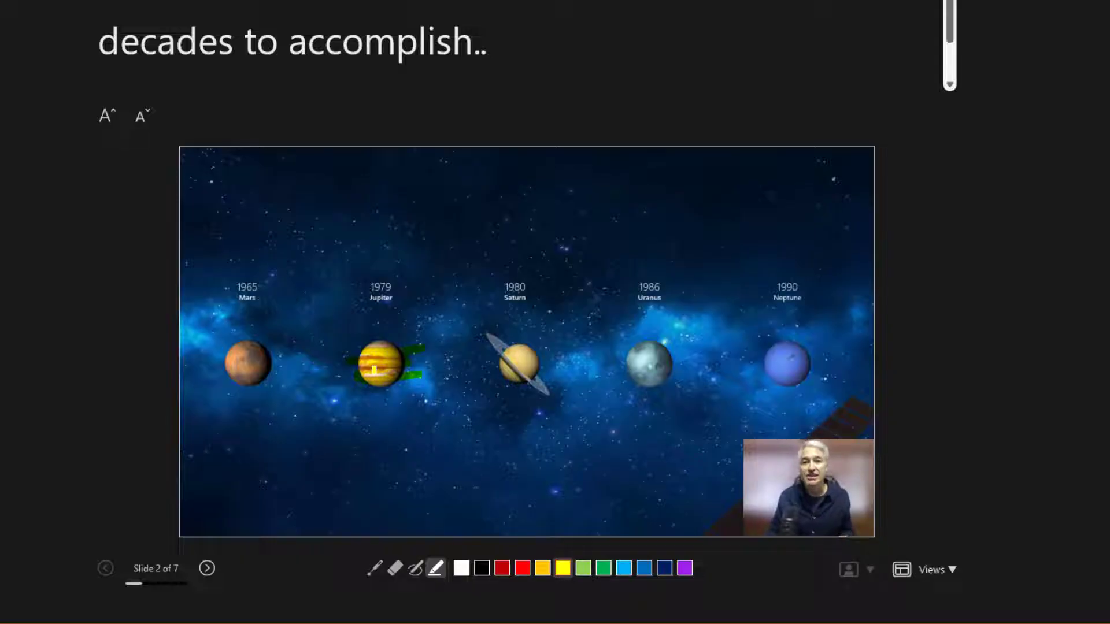
left_click(372, 212)
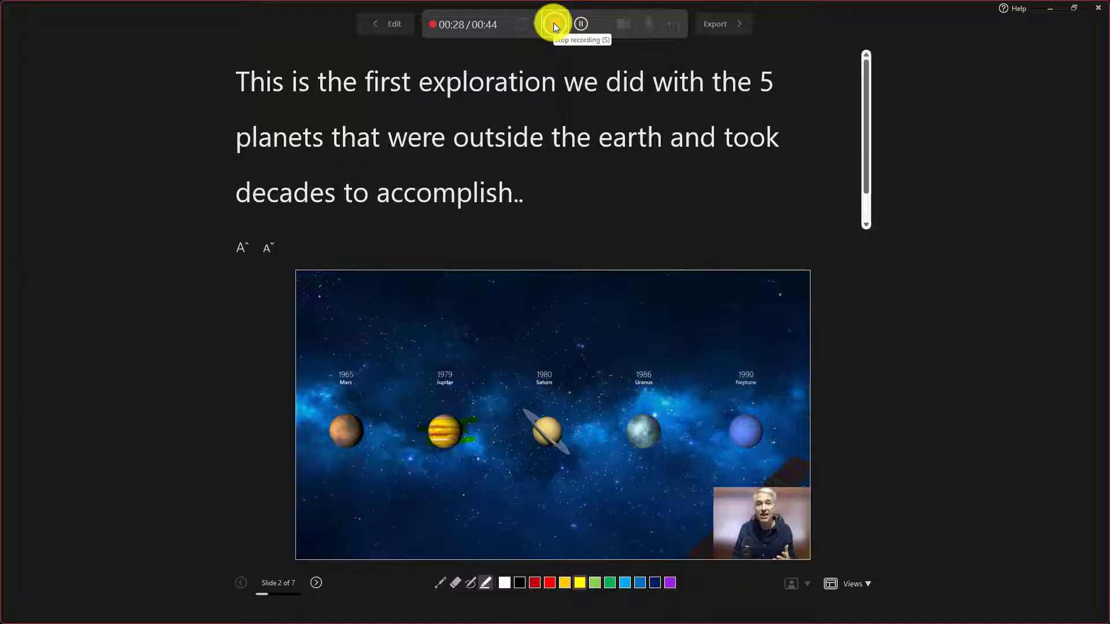
Stop recording, switch to Slide View, and play then pause the recorded take
left_click(553, 23)
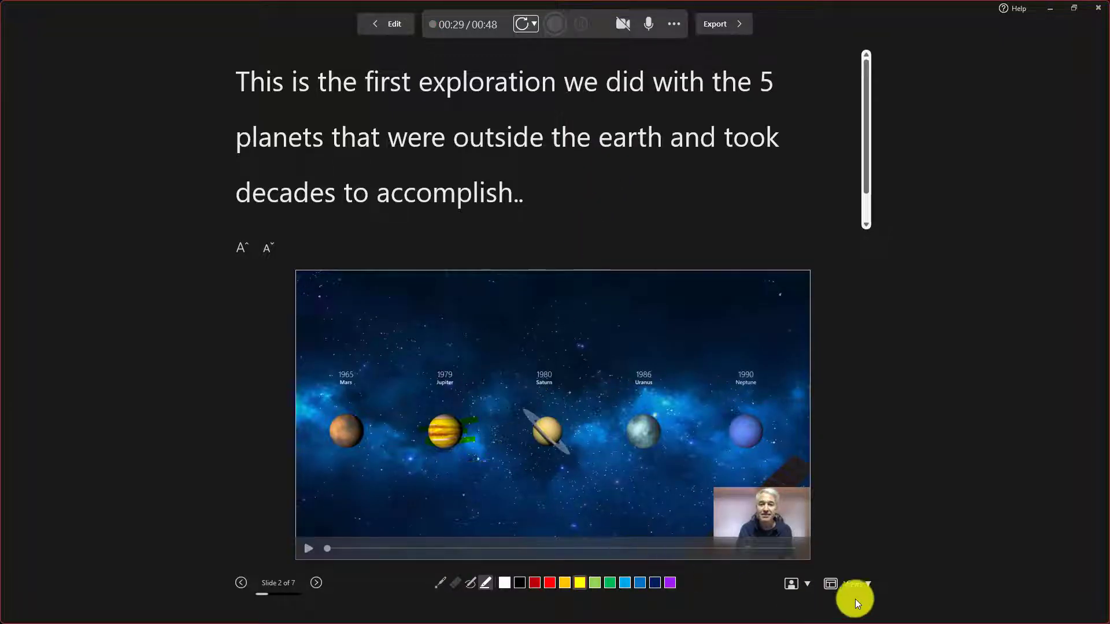
left_click(850, 583)
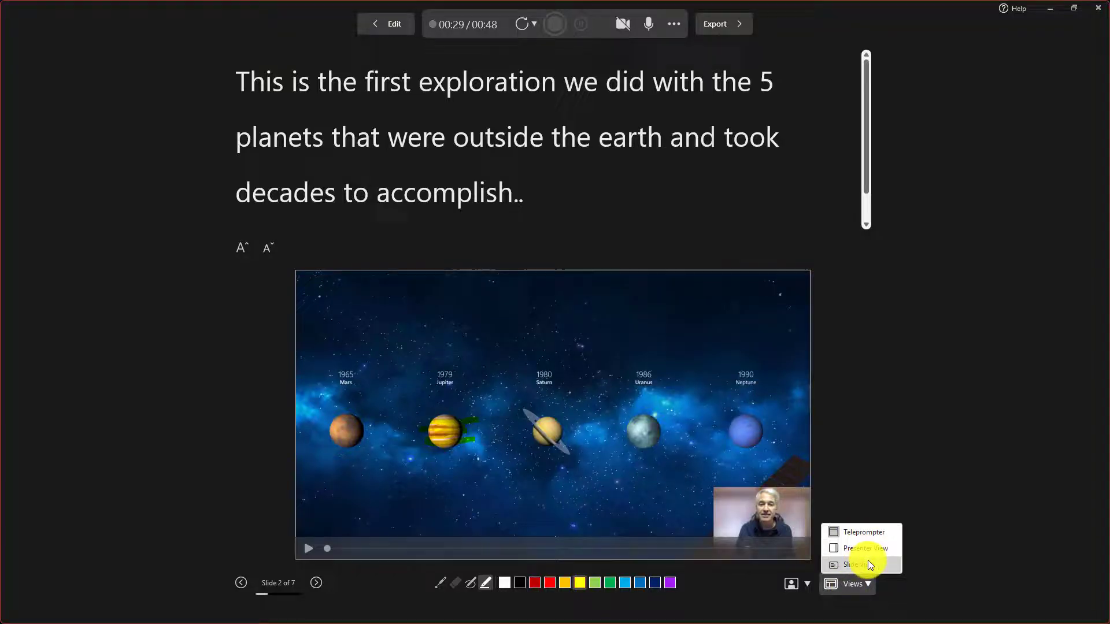
left_click(868, 560)
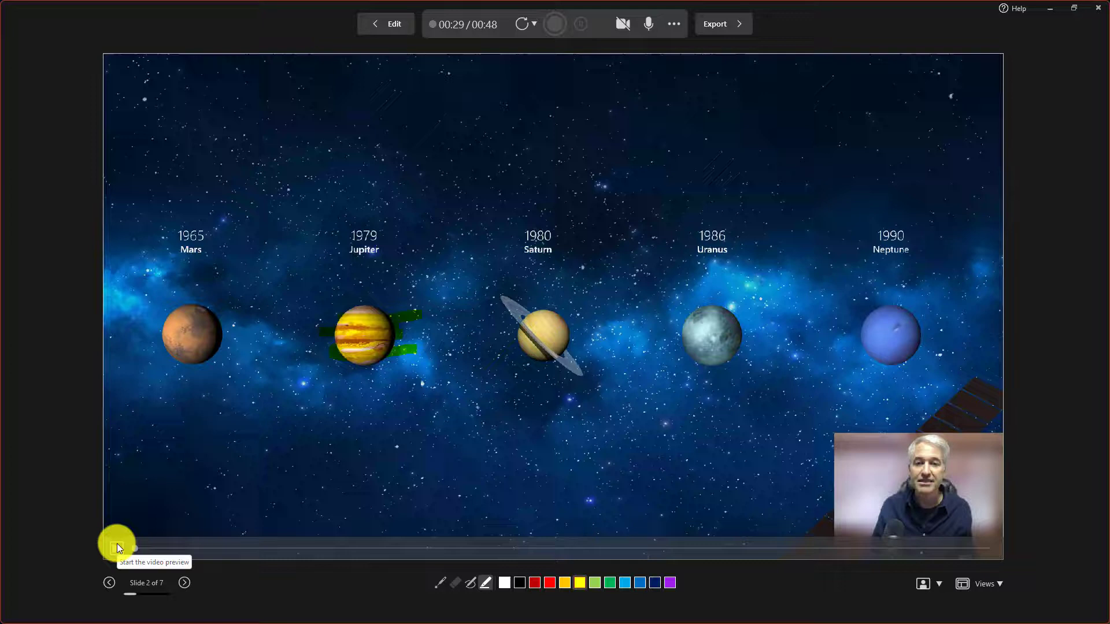
left_click(117, 545)
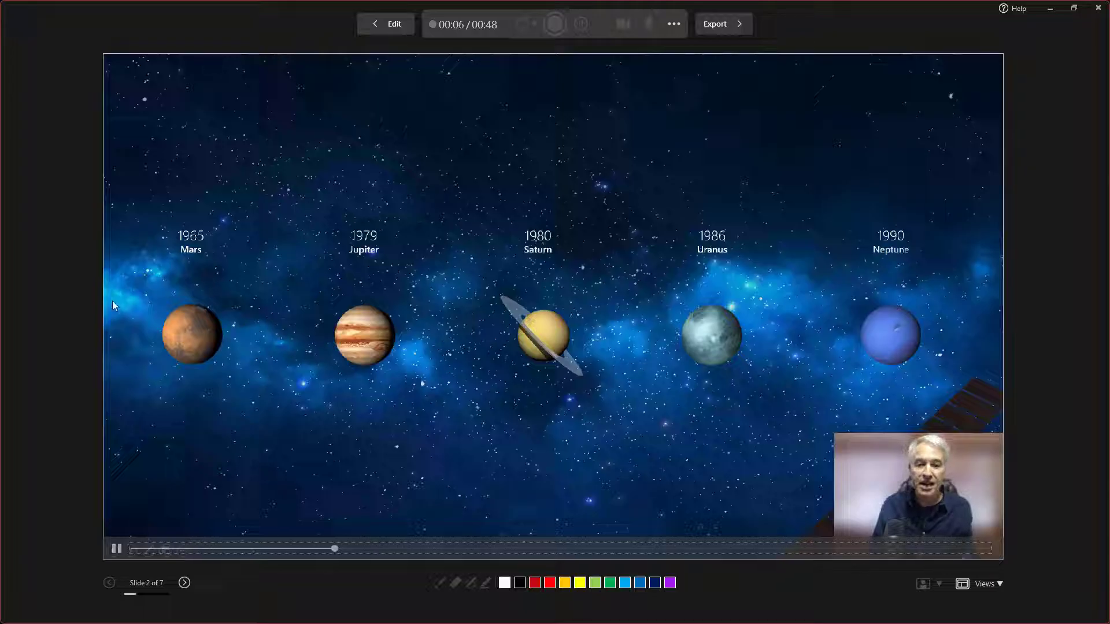
left_click(117, 552)
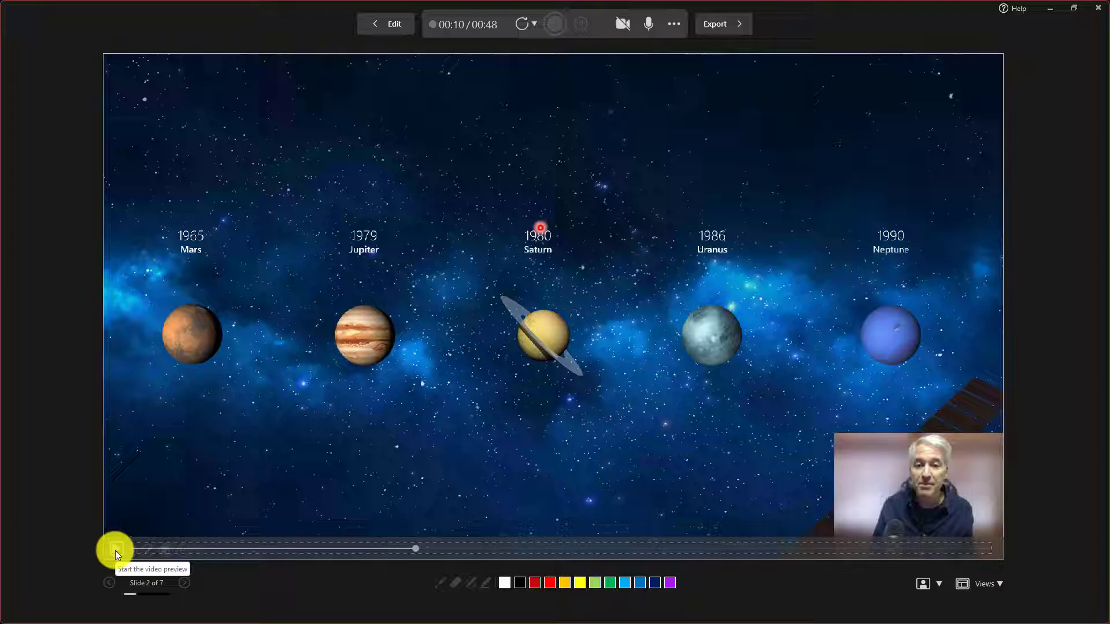
Export the deck as 'The Solar System' MP4 at Full HD (1080p) and open it
left_click(722, 24)
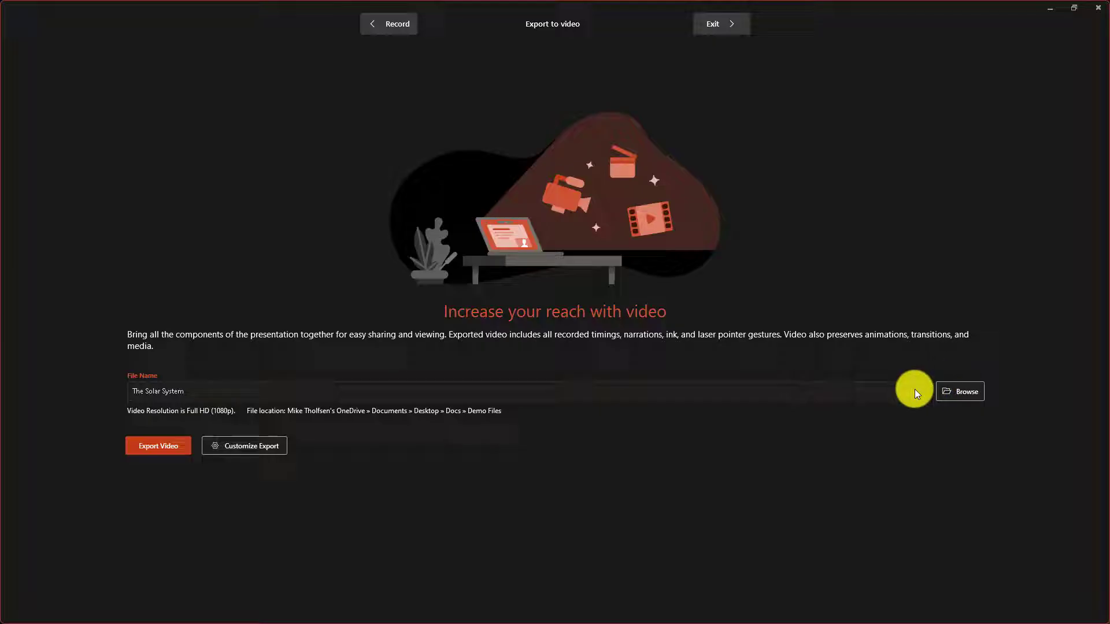
left_click(241, 444)
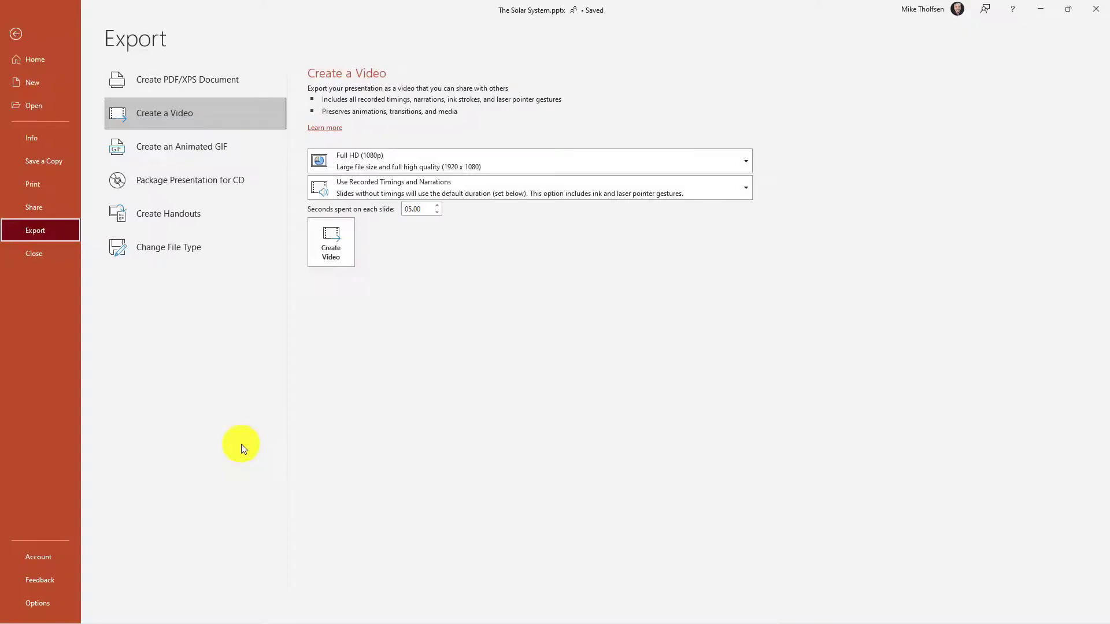
left_click(366, 157)
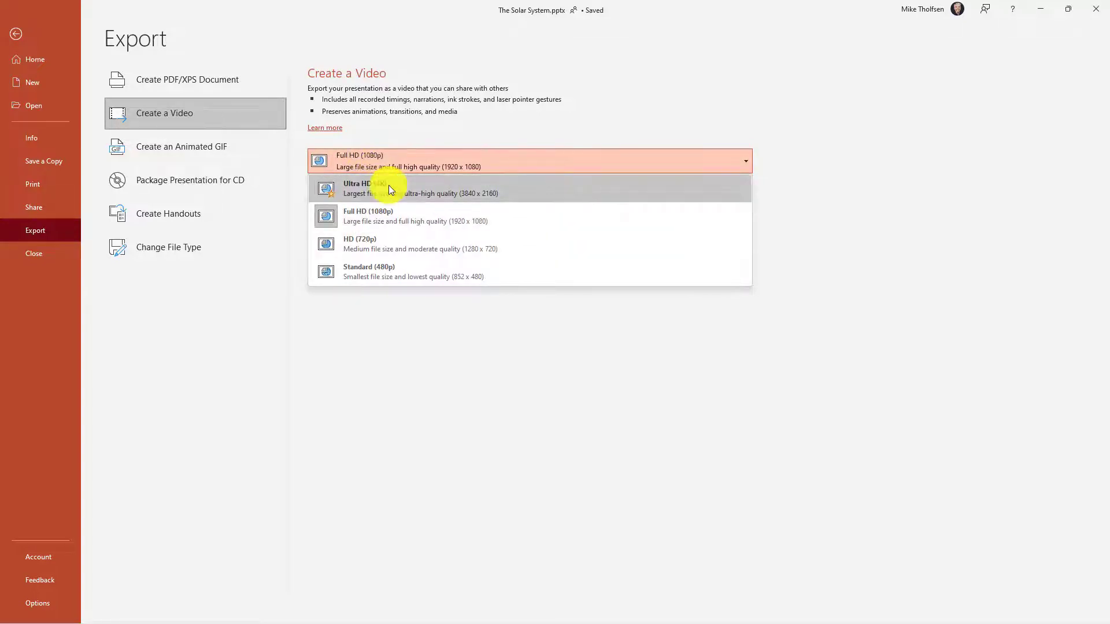
key("Escape")
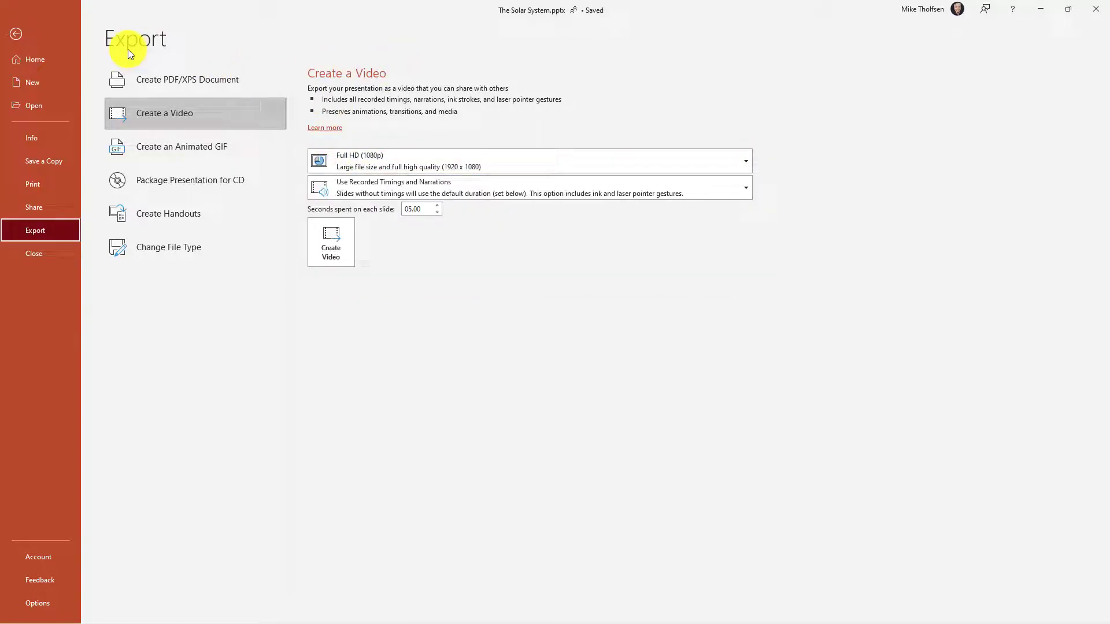
left_click(19, 34)
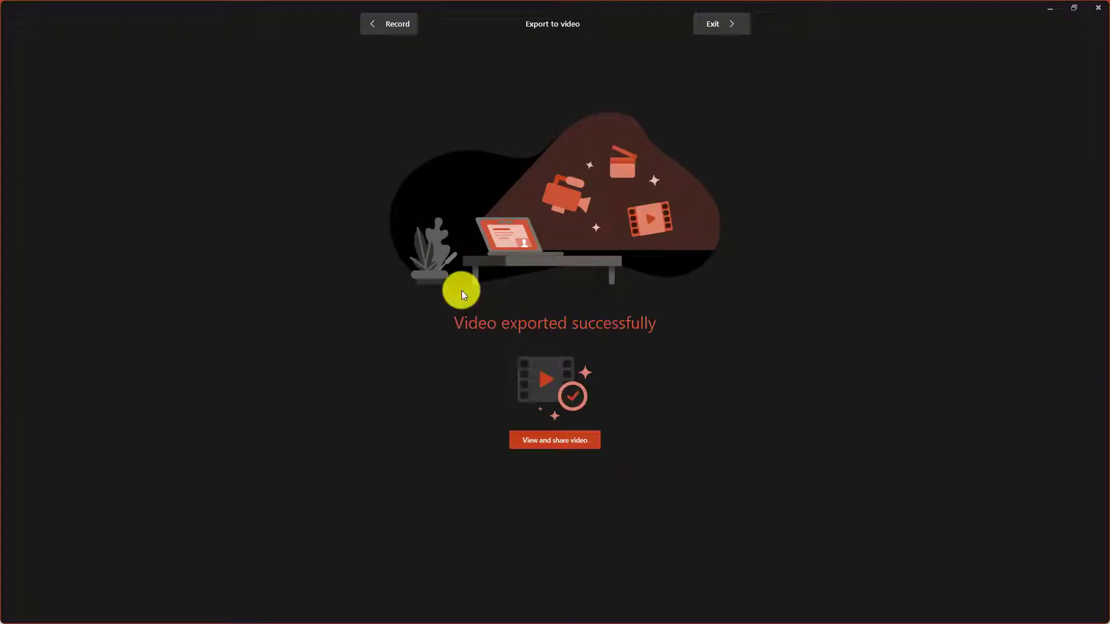
left_click(554, 443)
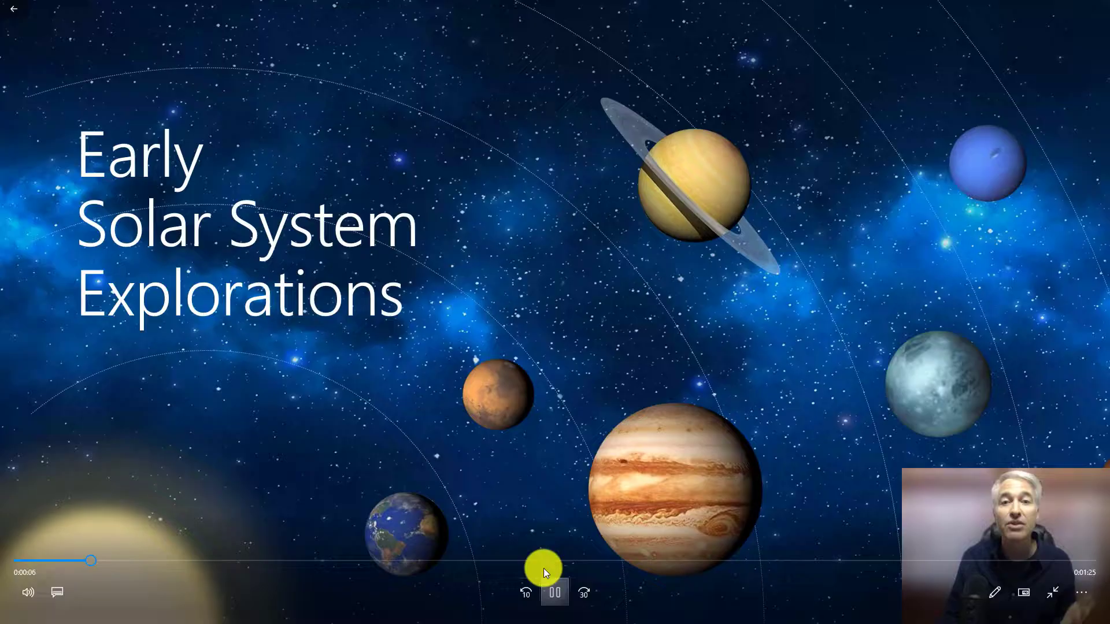
Pause the exported Solar System video and close Media Player
left_click(554, 593)
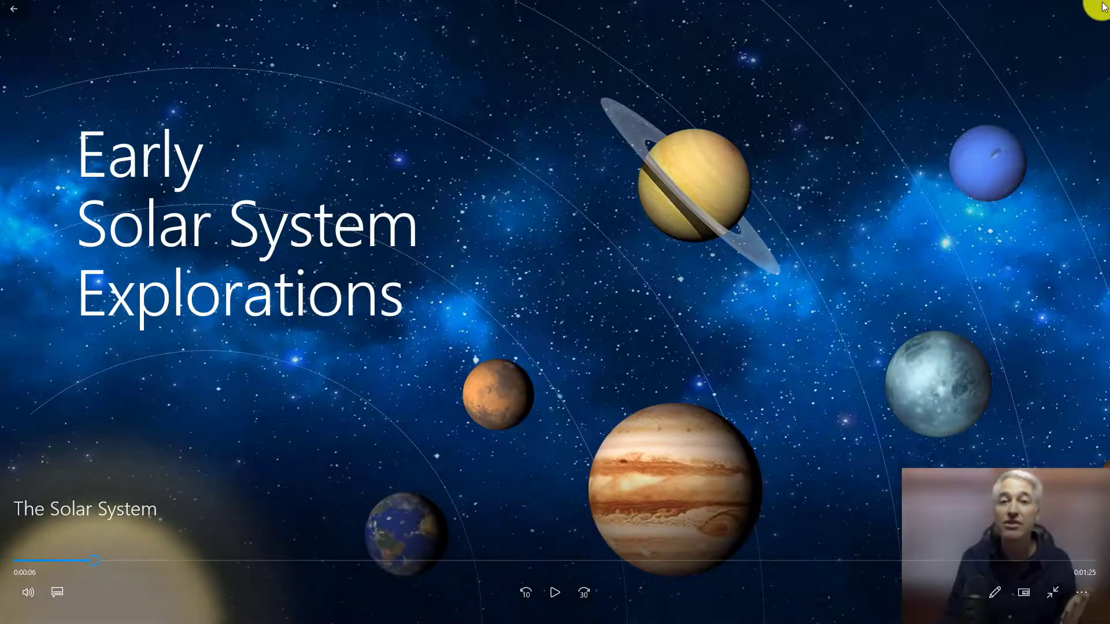
left_click(1105, 6)
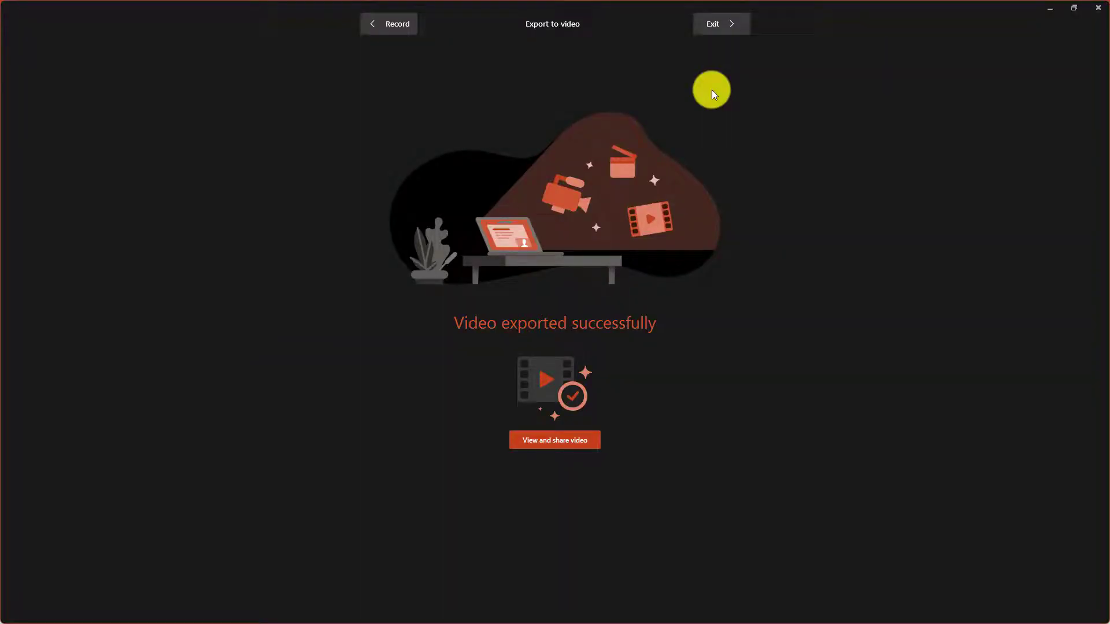
Go back to the recording view and clear the recordings on all slides
left_click(387, 23)
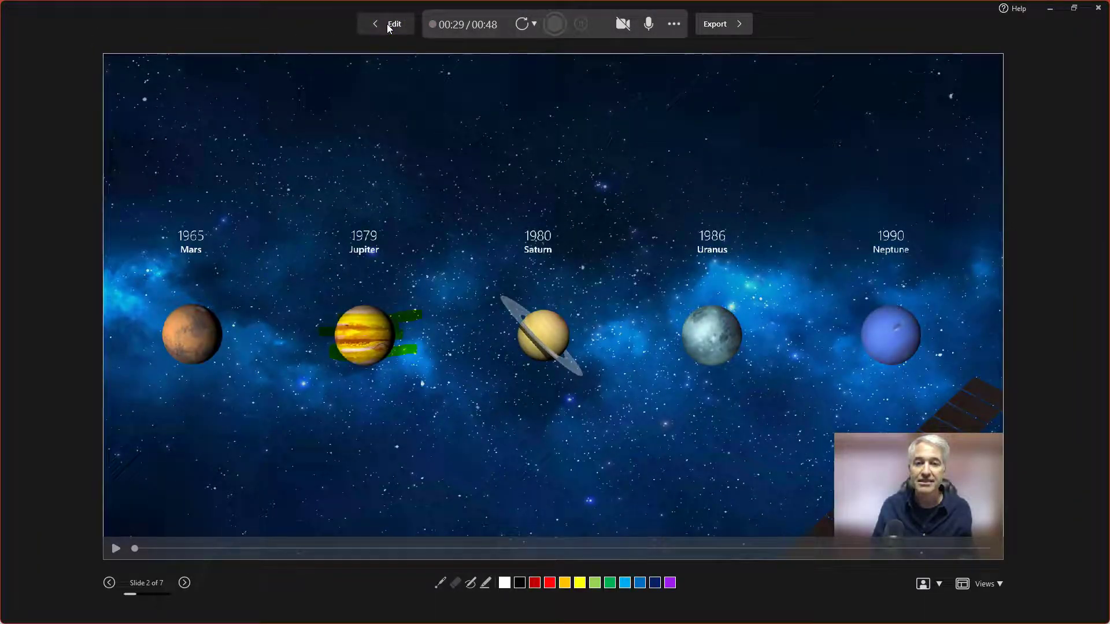
left_click(674, 24)
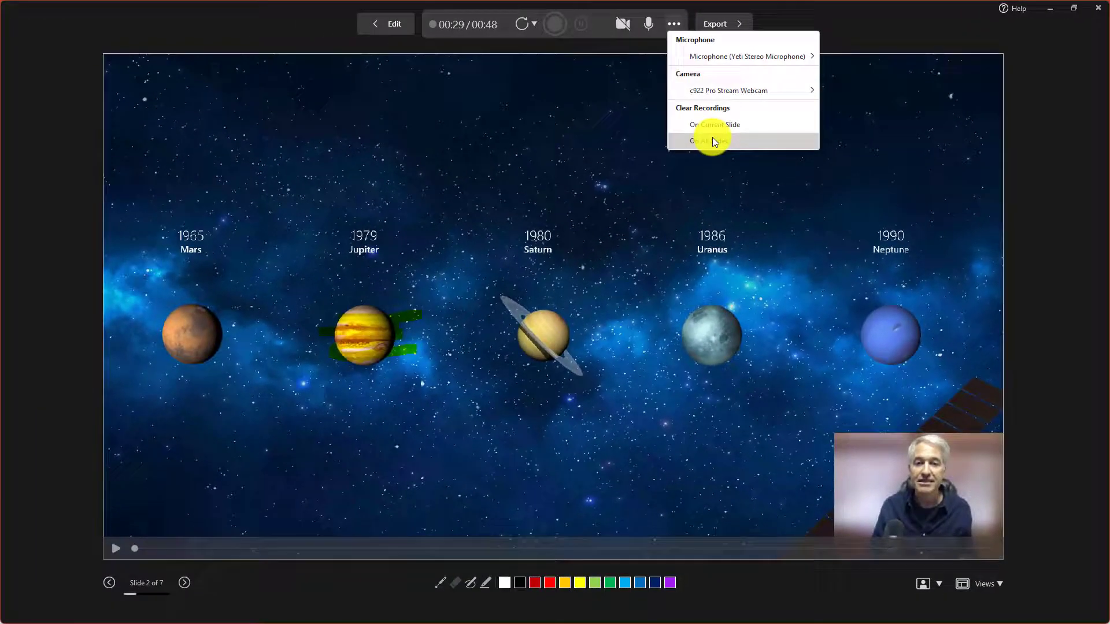
left_click(712, 141)
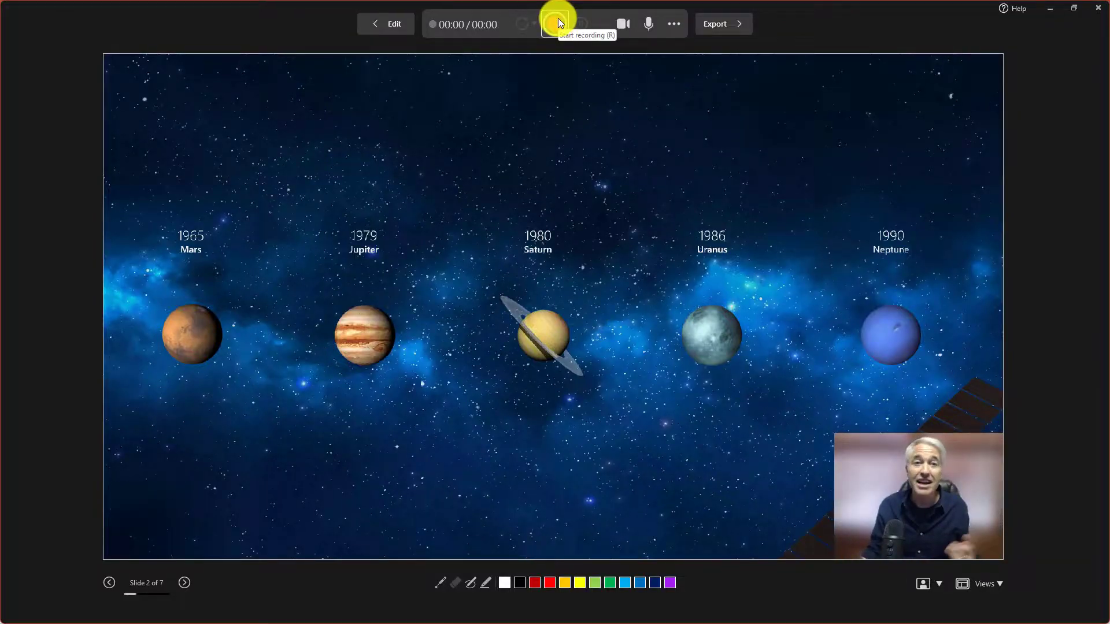
left_click(390, 23)
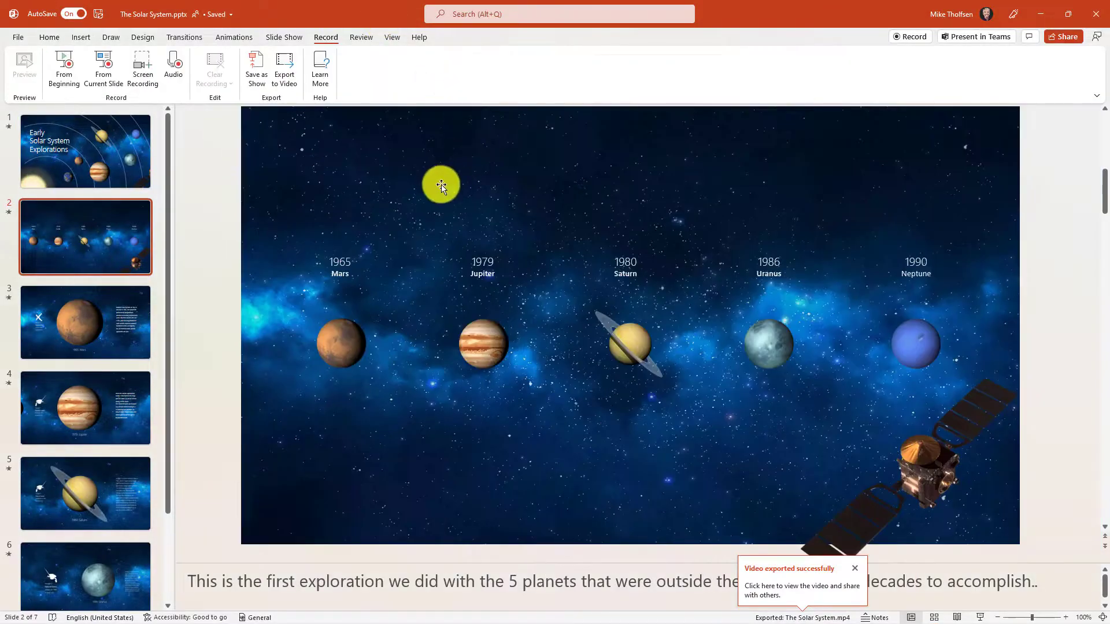